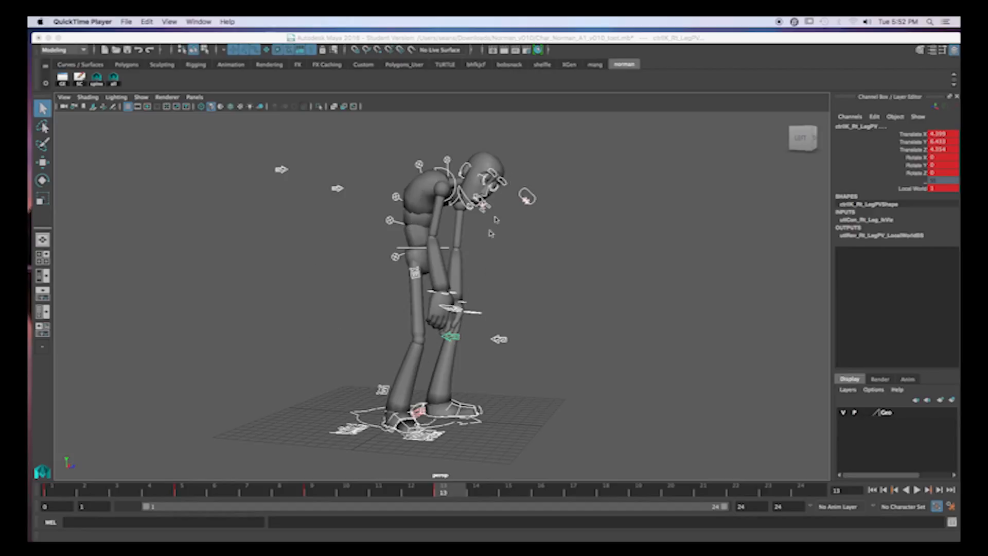
- Inspect the rig's visibility control, the arm pole vector controls behind the character and the left leg pole vector control
{"action": "left_click", "coordinate": [437, 437]}
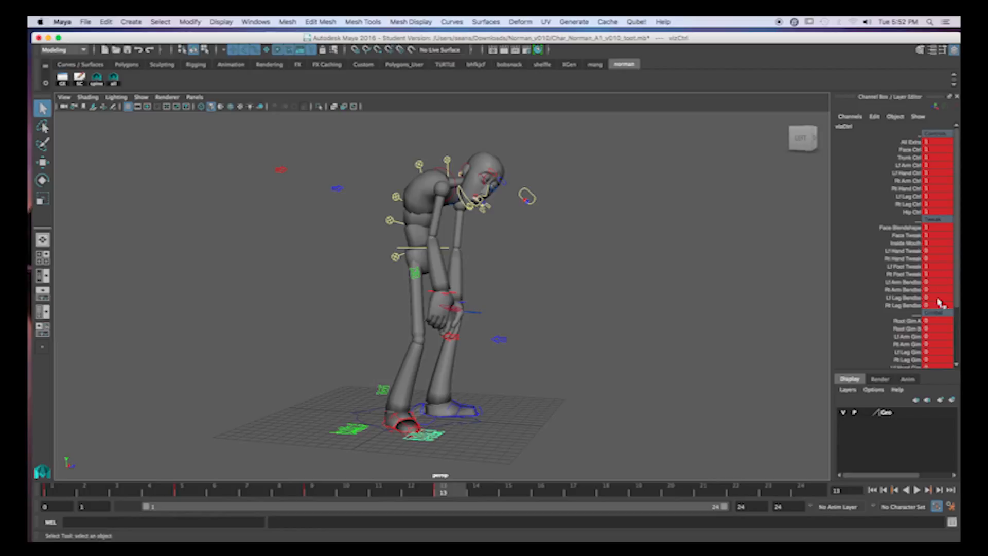
{"action": "left_click_drag", "start_coordinate": [248, 138], "coordinate": [355, 224]}
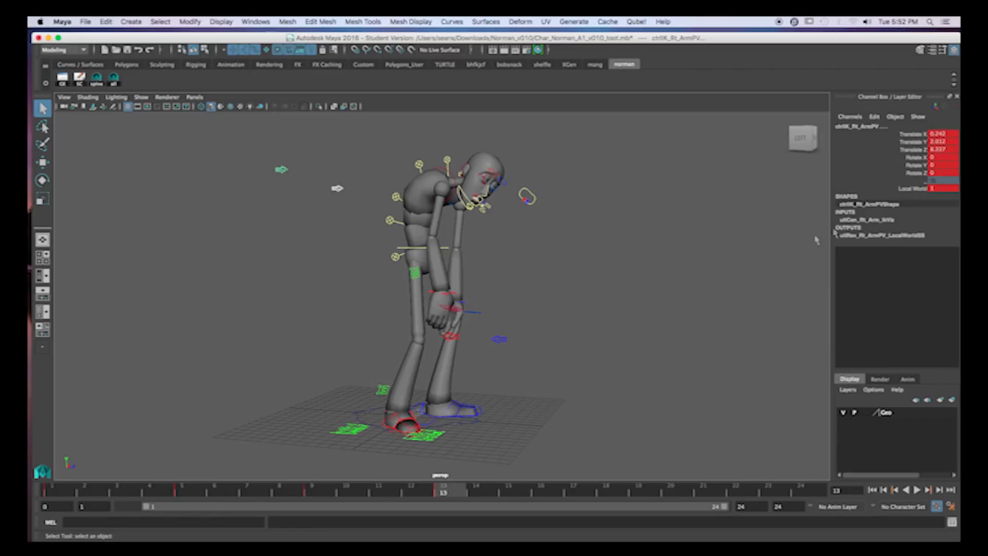
{"action": "left_click", "coordinate": [498, 337]}
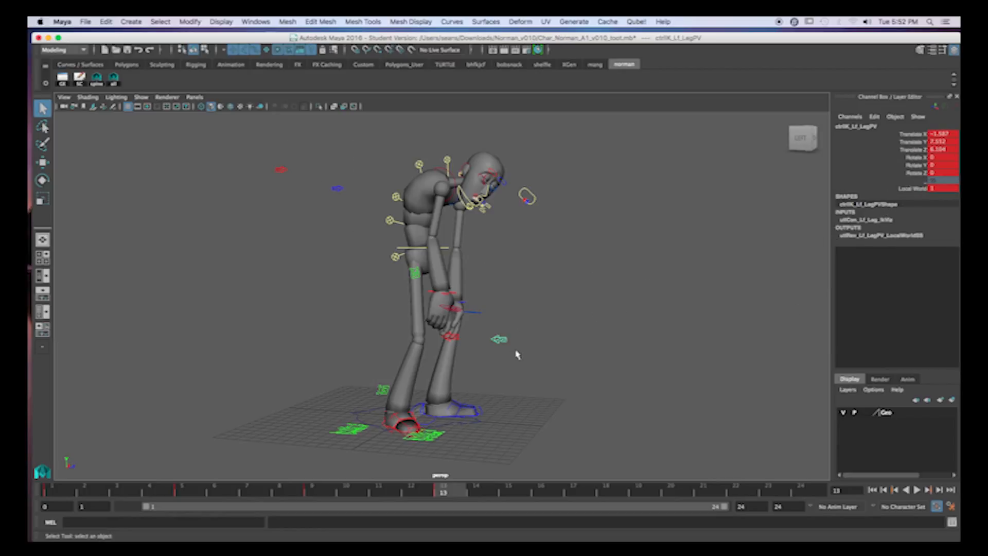
- Select the root control at the hips and examine the character's frame 13 pose from several angles
{"action": "left_click", "coordinate": [445, 248]}
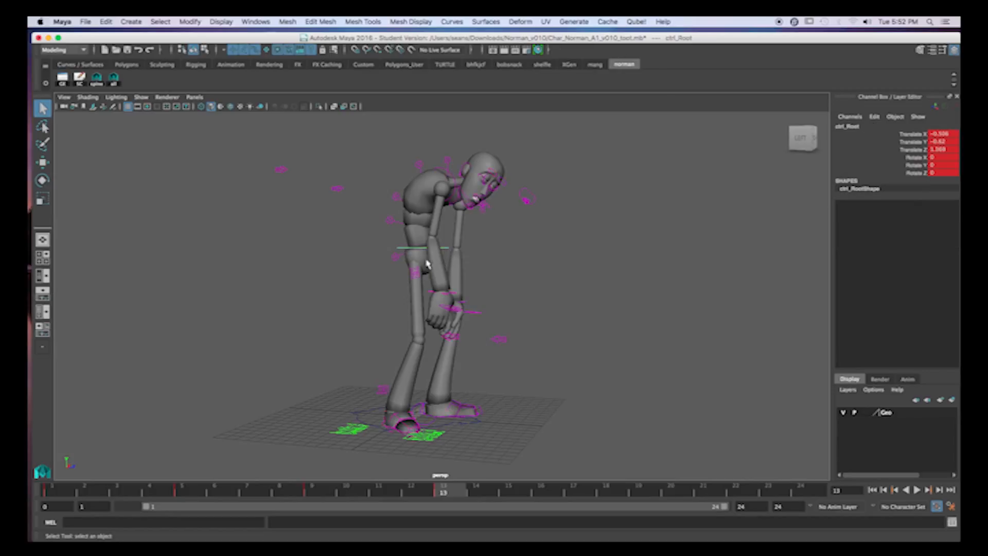
{"action": "left_click_drag", "start_coordinate": [451, 284], "coordinate": [490, 269], "text": "alt"}
{"action": "left_click", "coordinate": [425, 265]}
{"action": "left_click_drag", "start_coordinate": [418, 277], "coordinate": [437, 267], "text": "alt"}
{"action": "left_click", "coordinate": [422, 256]}
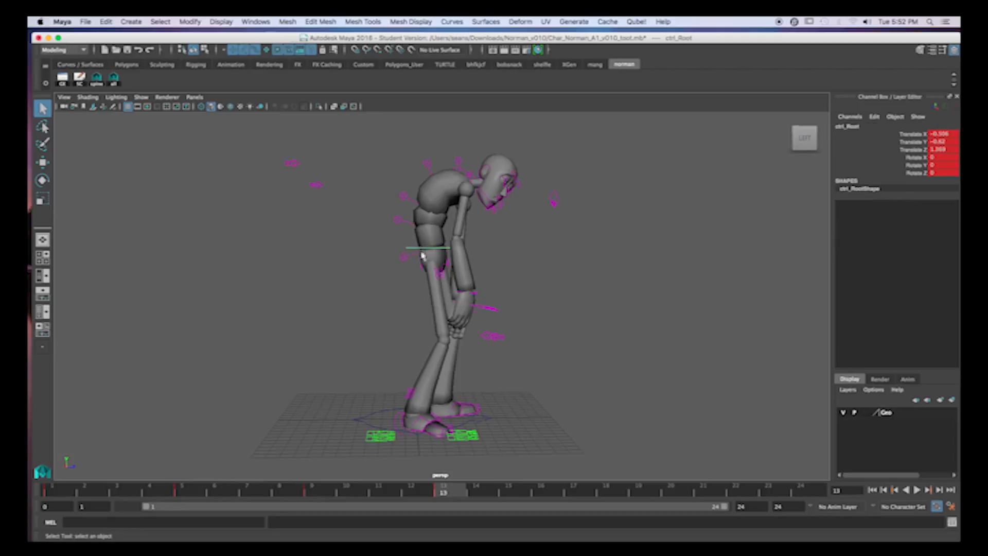
{"action": "left_click_drag", "start_coordinate": [619, 287], "coordinate": [507, 244], "text": "alt"}
{"action": "mouse_move", "coordinate": [583, 316]}
{"action": "left_mouse_down", "text": "alt"}
{"action": "mouse_move", "coordinate": [597, 324]}
{"action": "mouse_move", "coordinate": [586, 319]}
{"action": "left_mouse_up", "text": "alt"}
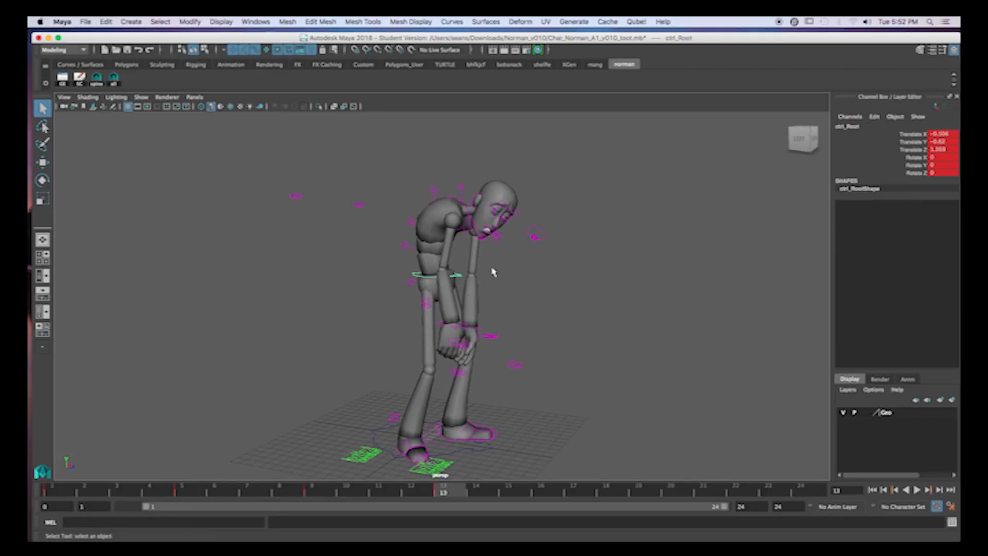
{"action": "left_click_drag", "start_coordinate": [517, 332], "coordinate": [531, 305], "text": "alt"}
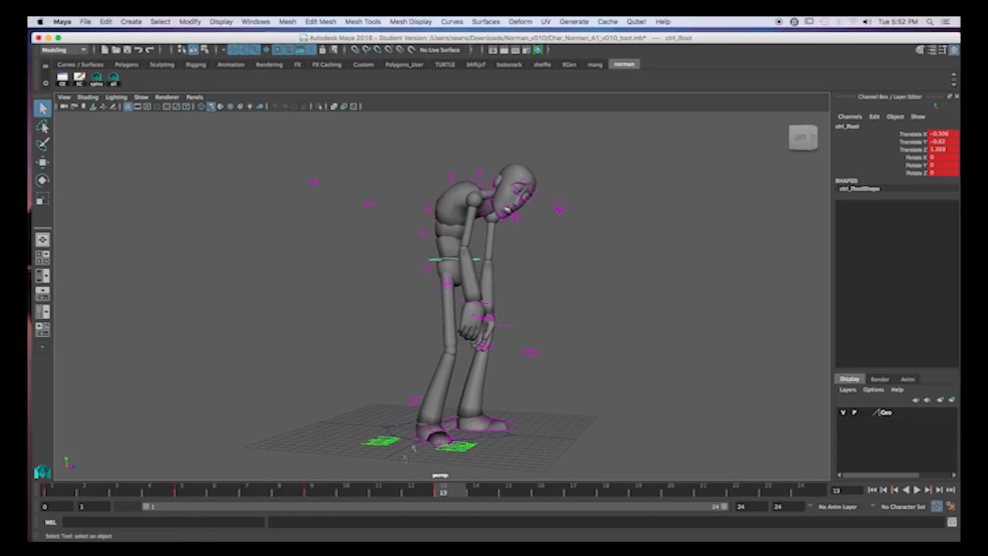
- Review the character's key poses at frames 1, 5, 9 and 13
{"action": "left_click", "coordinate": [55, 493]}
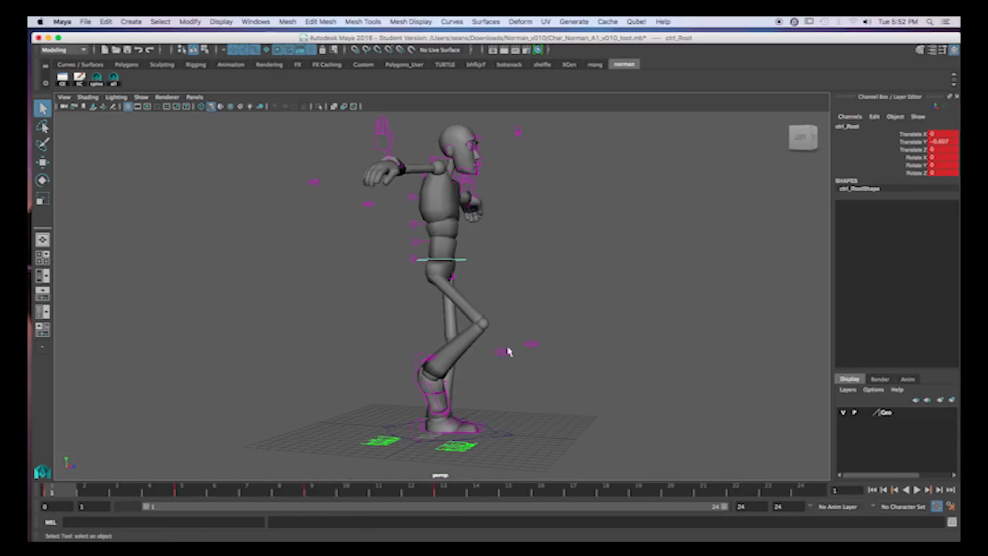
{"action": "left_click_drag", "start_coordinate": [557, 328], "coordinate": [468, 327], "text": "alt"}
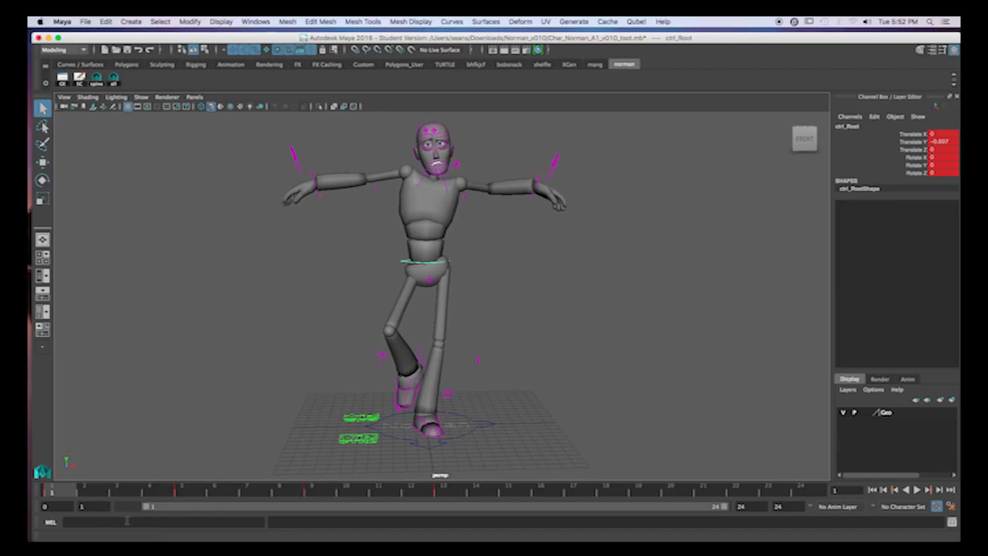
{"action": "left_click", "coordinate": [442, 496]}
{"action": "left_click_drag", "start_coordinate": [402, 307], "coordinate": [507, 300], "text": "alt"}
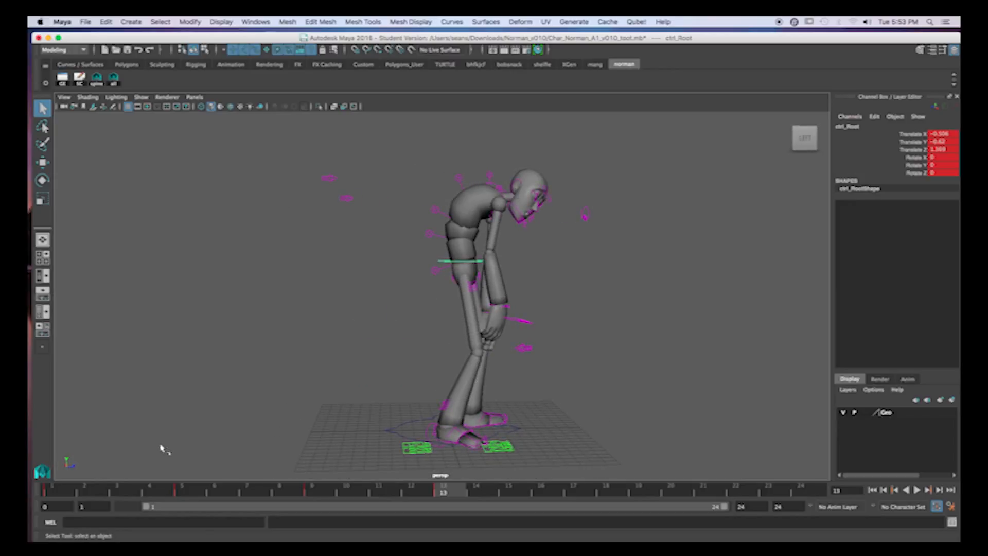
{"action": "left_click", "coordinate": [185, 492]}
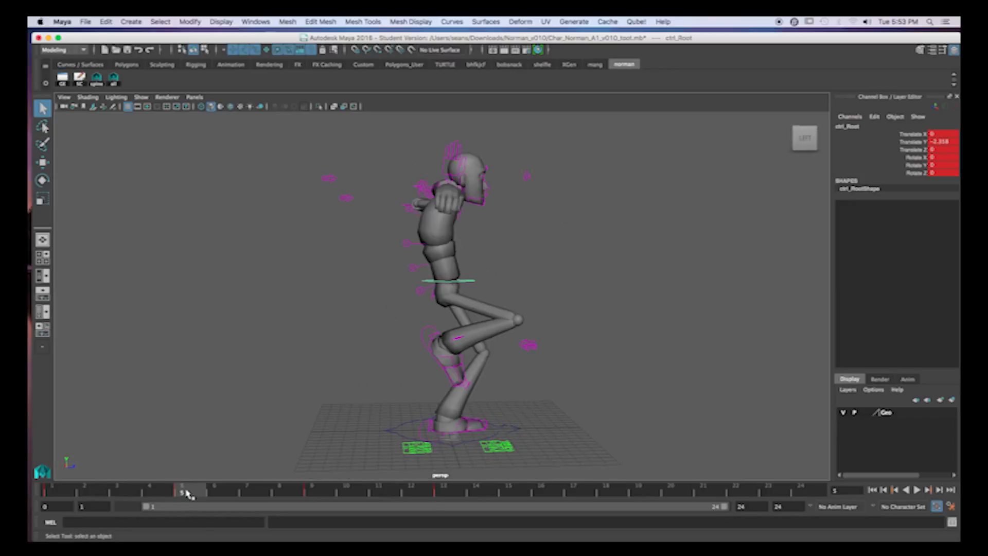
{"action": "left_click", "coordinate": [315, 489]}
{"action": "mouse_move", "coordinate": [484, 410]}
{"action": "left_mouse_down", "text": "alt"}
{"action": "mouse_move", "coordinate": [379, 410]}
{"action": "mouse_move", "coordinate": [468, 407]}
{"action": "left_mouse_up", "text": "alt"}
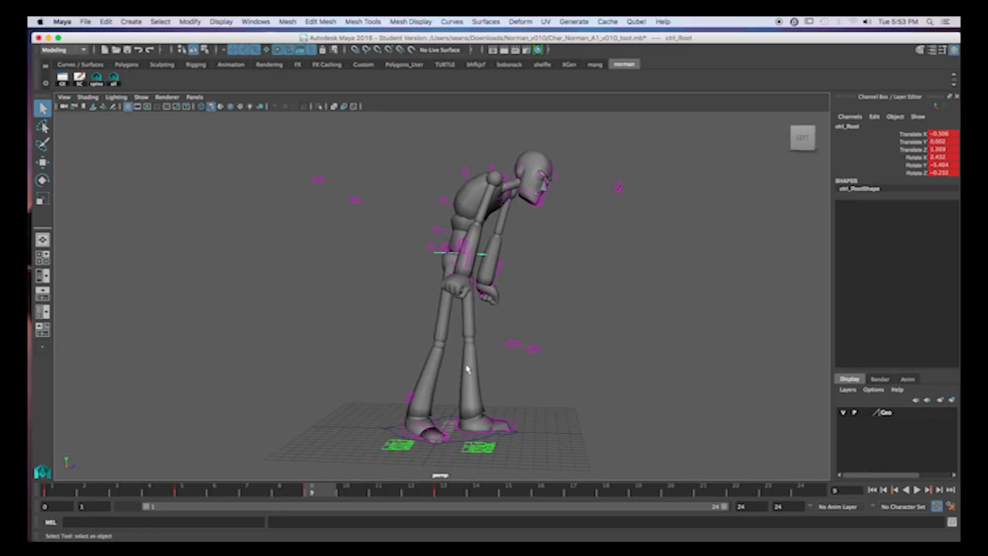
{"action": "left_click", "coordinate": [449, 492]}
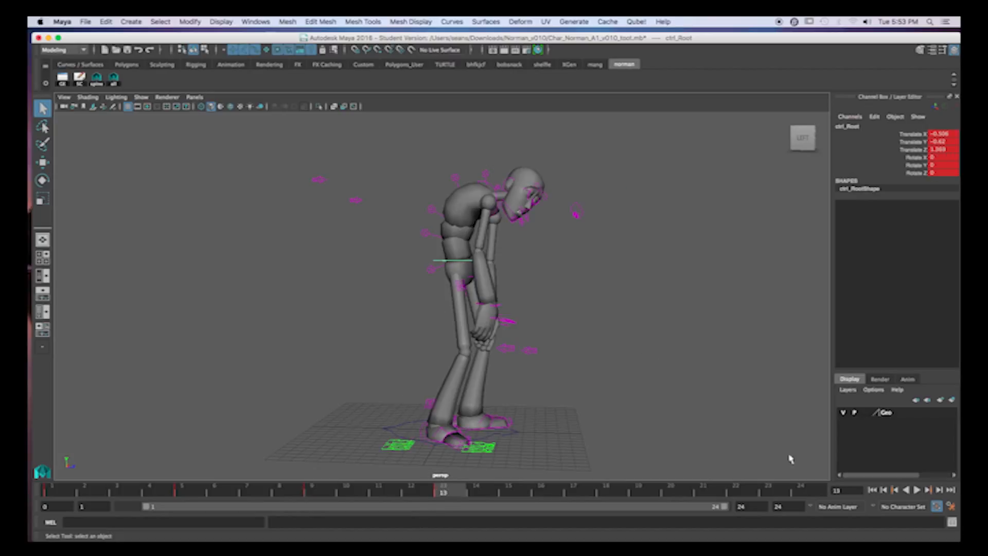
- Review the Time Slider, Settings, Animation and Undo preferences and save them
{"action": "left_click", "coordinate": [951, 507]}
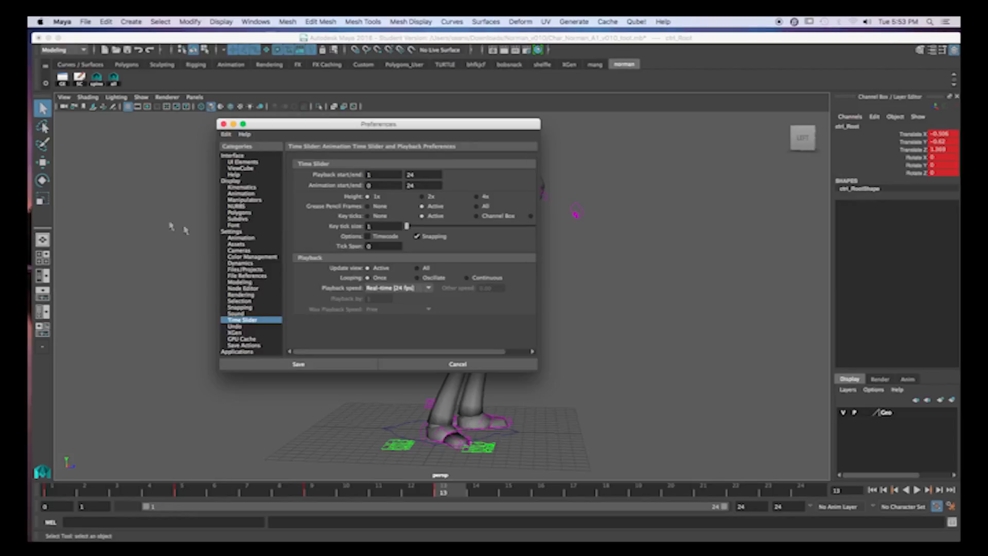
{"action": "left_click", "coordinate": [233, 231]}
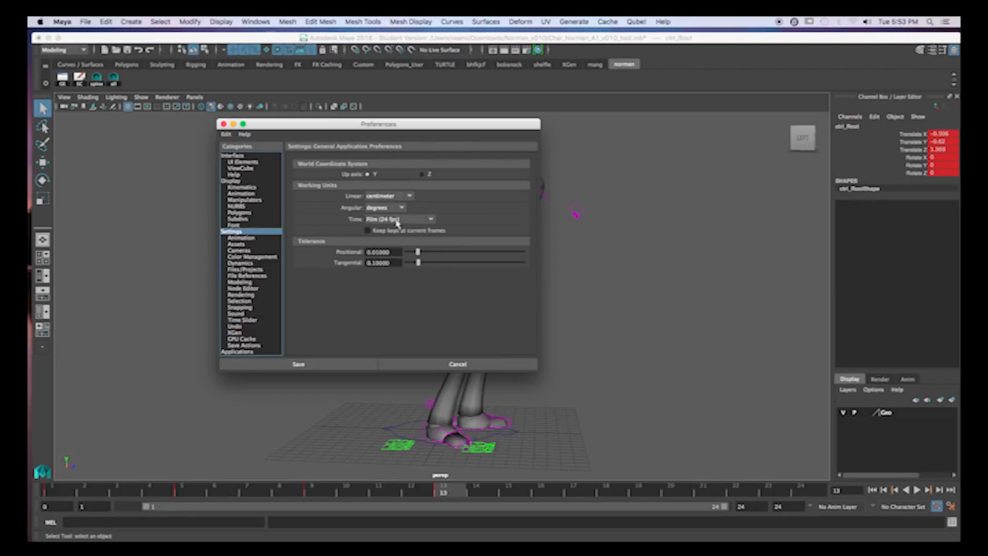
{"action": "left_click", "coordinate": [242, 238]}
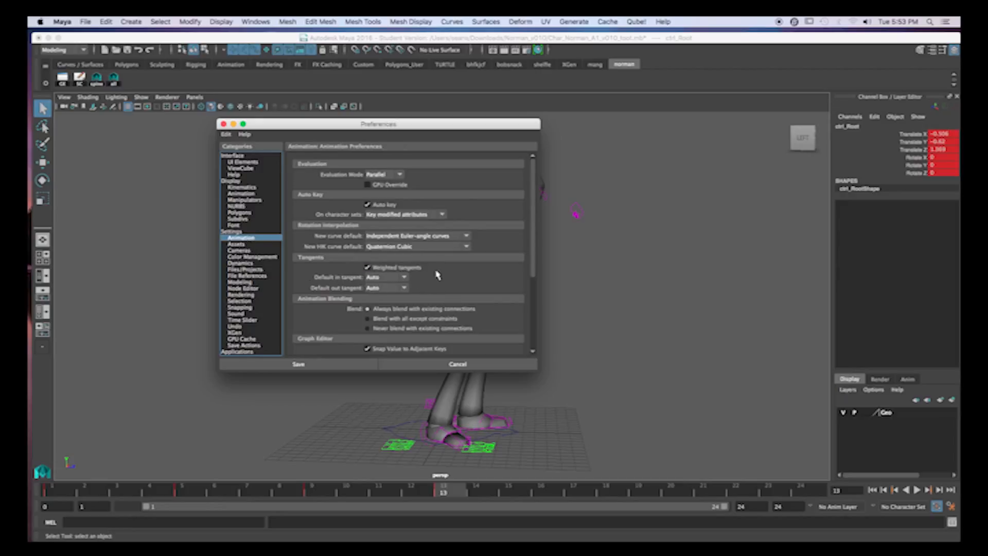
{"action": "scroll", "coordinate": [407, 274], "scroll_direction": "down", "scroll_amount": 3}
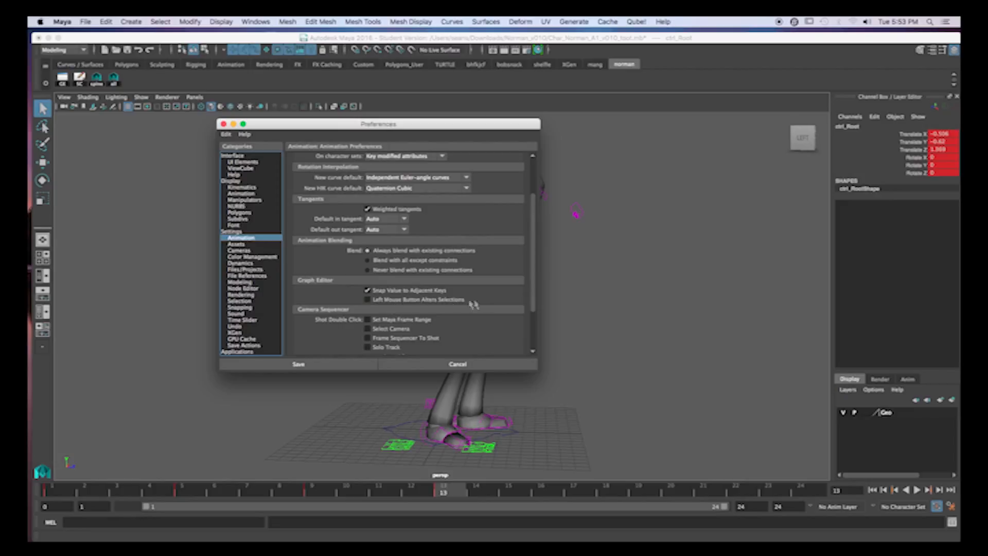
{"action": "left_click", "coordinate": [241, 320]}
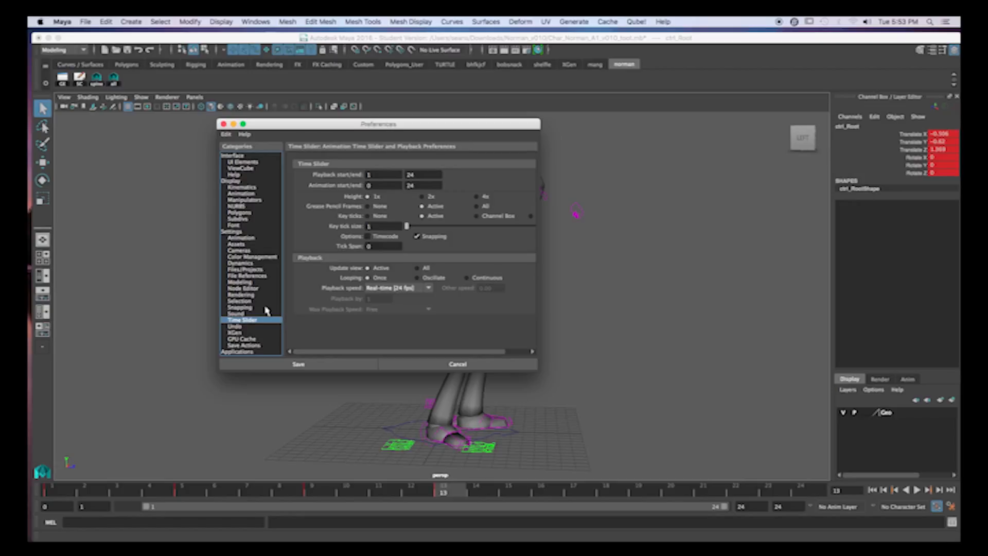
{"action": "left_click", "coordinate": [237, 326]}
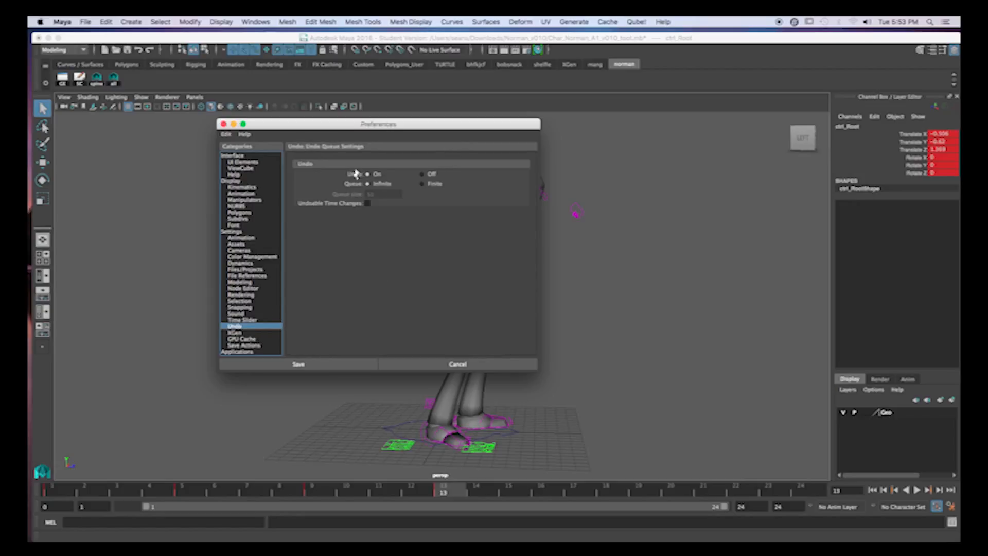
{"action": "left_click", "coordinate": [298, 364]}
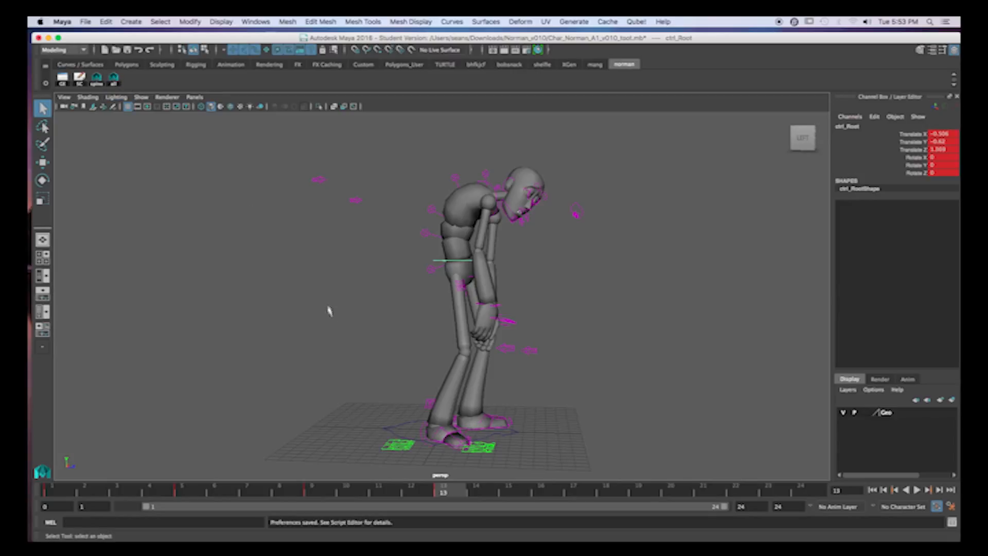
- Try the shortcut that selects all of the rig's controls, and clear the selection
{"action": "left_click_drag", "start_coordinate": [344, 287], "coordinate": [373, 304], "text": "alt"}
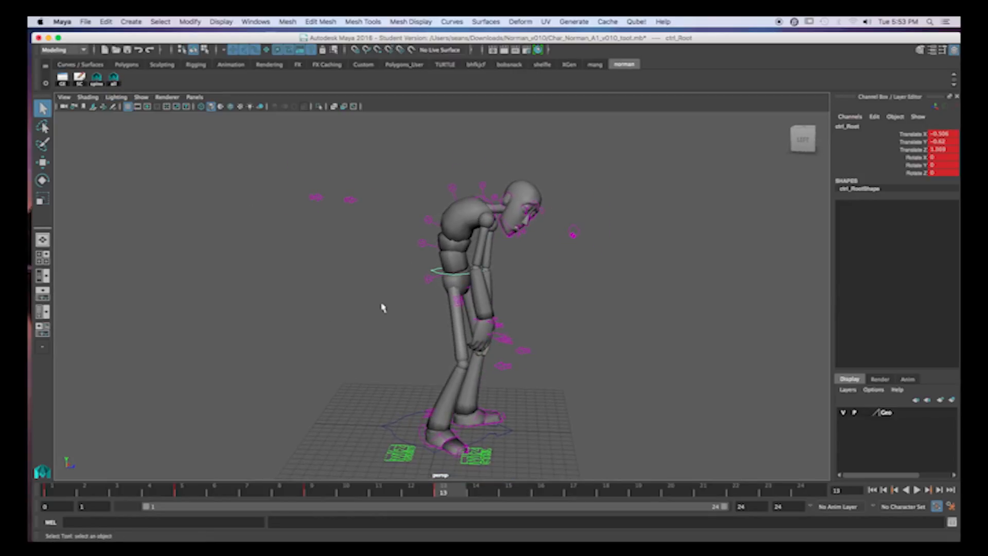
{"action": "left_click", "coordinate": [382, 308]}
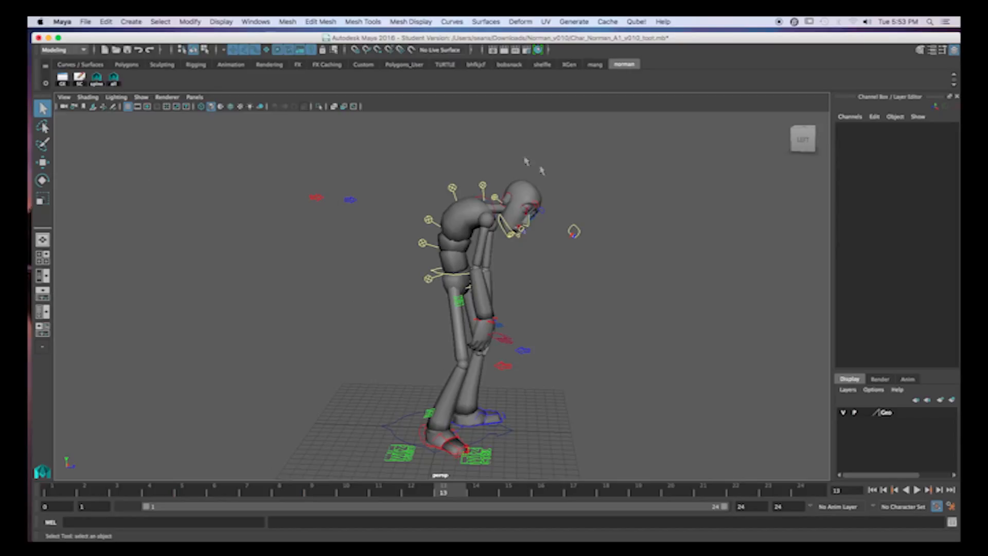
{"action": "scroll", "coordinate": [372, 320], "scroll_direction": "down", "scroll_amount": 2}
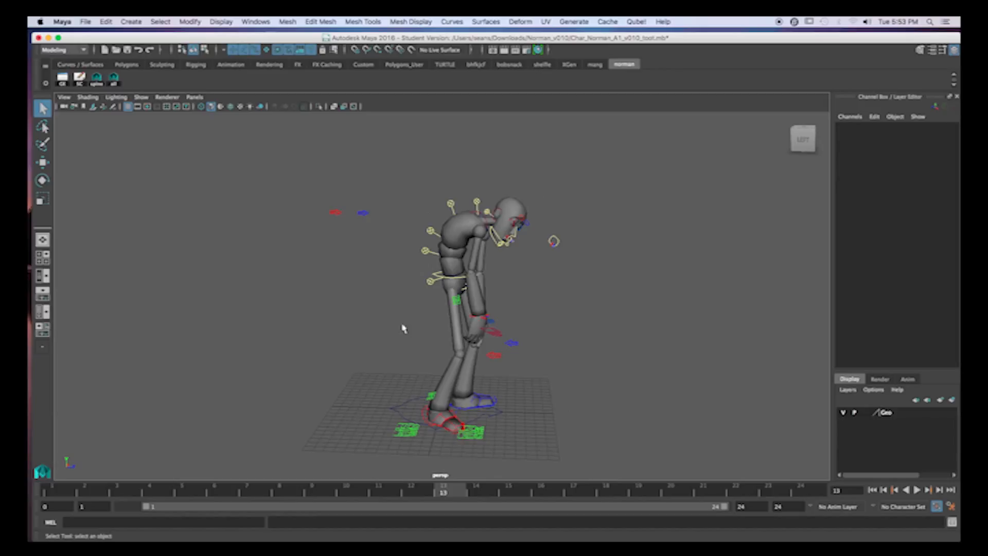
{"action": "left_click", "coordinate": [114, 78]}
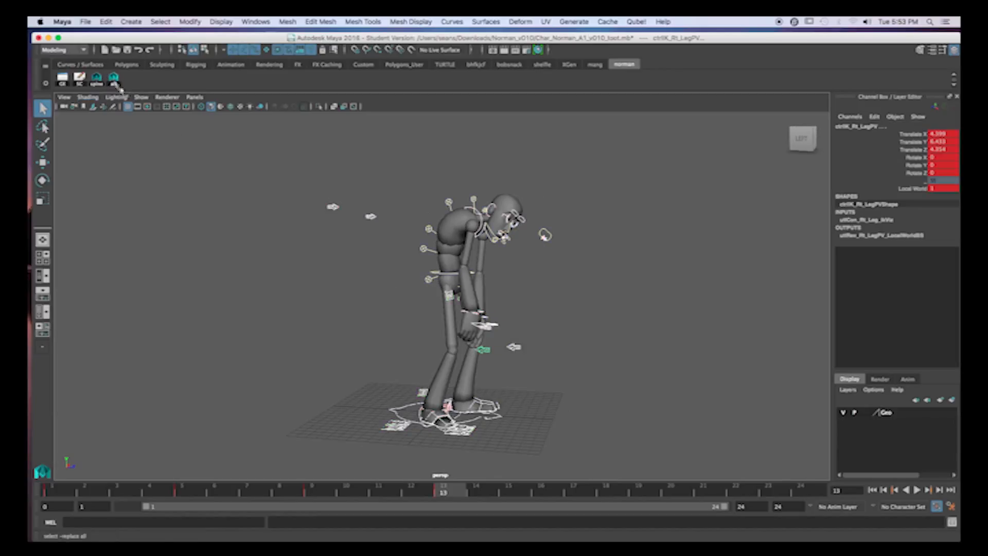
{"action": "left_click", "coordinate": [322, 378]}
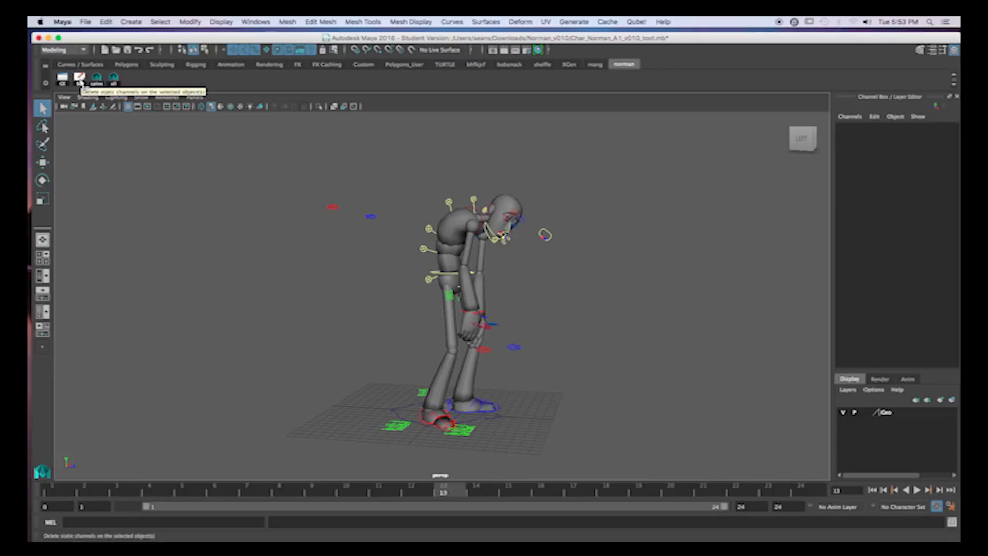
- Locate the Static Channels command for deleting by type
{"action": "left_click", "coordinate": [106, 21]}
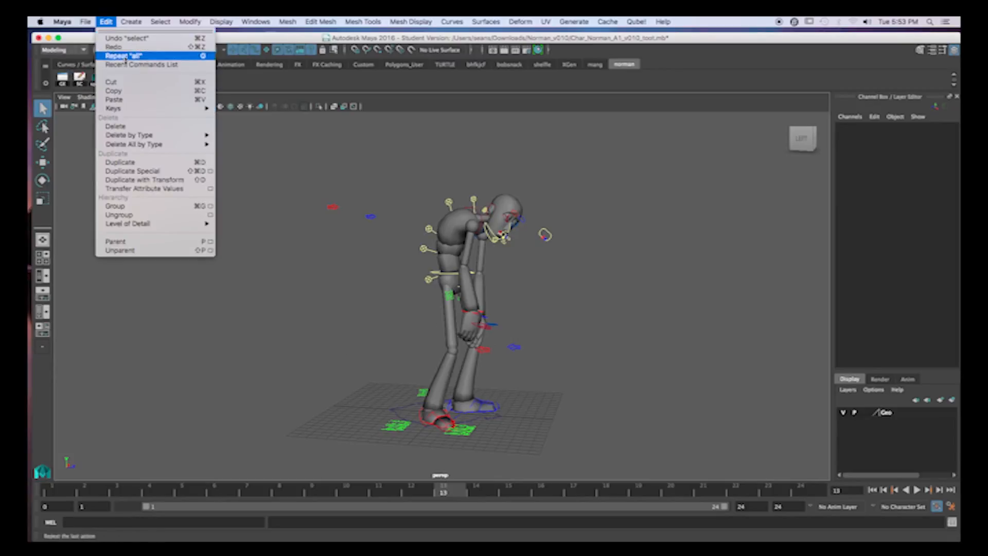
{"action": "mouse_move", "coordinate": [125, 136]}
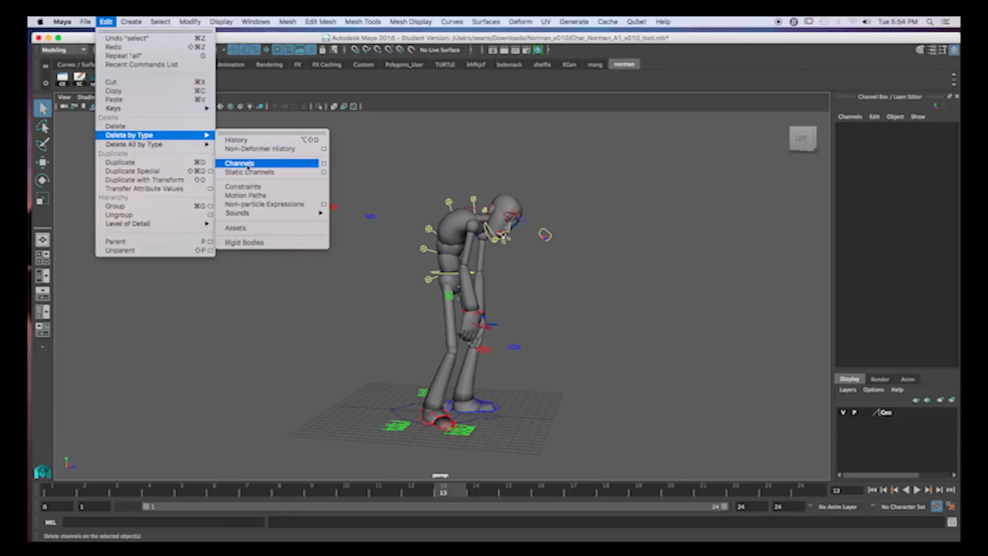
{"action": "left_click", "coordinate": [298, 173]}
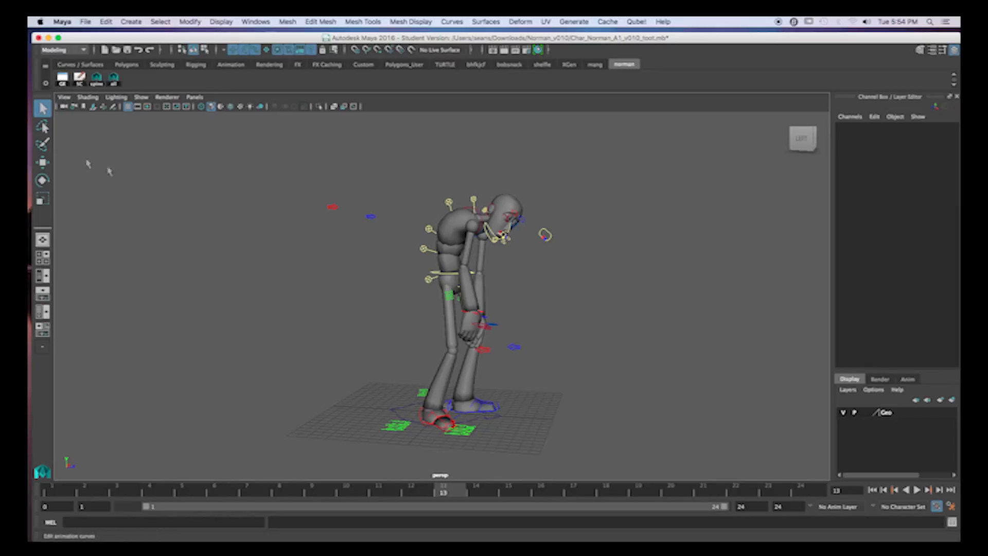
- Open the Graph Editor, select all of the rig's controls and frame their animation curves
{"action": "left_click", "coordinate": [62, 78]}
{"action": "left_click_drag", "start_coordinate": [642, 81], "coordinate": [845, 116]}
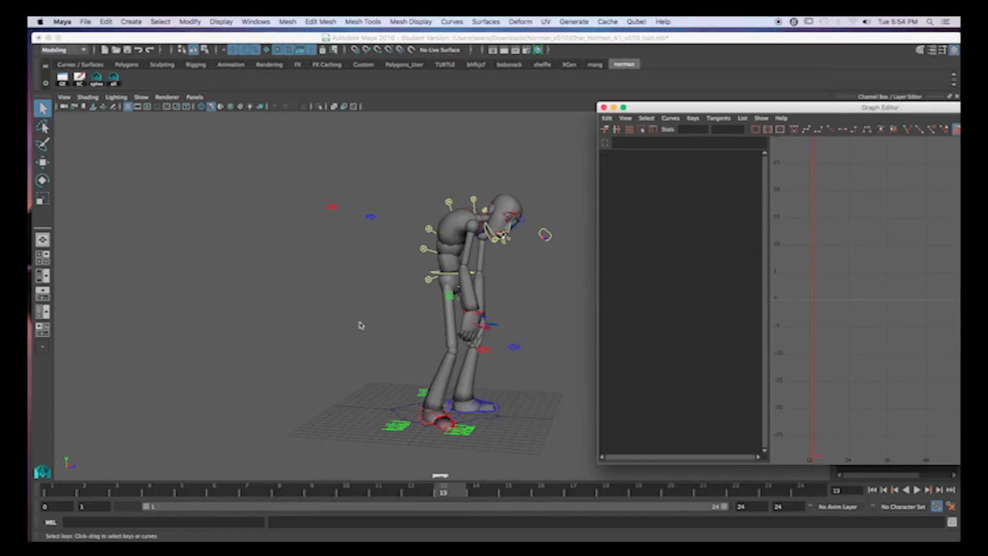
{"action": "left_click", "coordinate": [114, 78]}
{"action": "left_click_drag", "start_coordinate": [738, 107], "coordinate": [403, 61]}
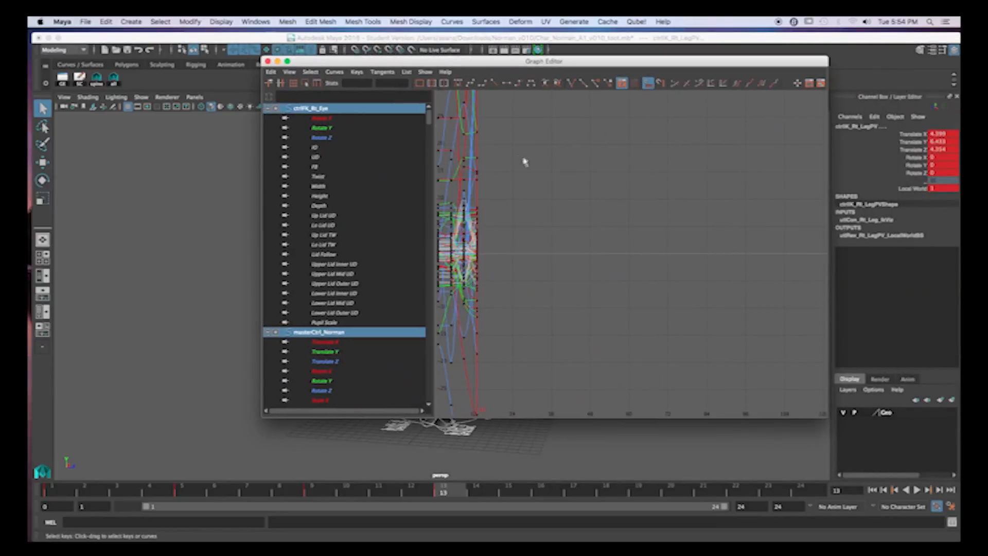
{"action": "key", "text": "f"}
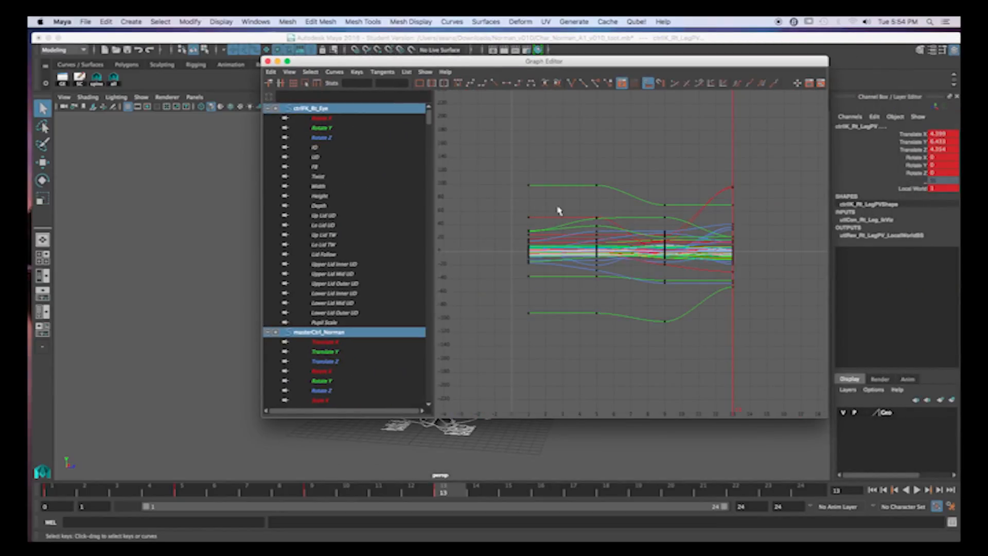
- Select the keys of all curves in the Graph Editor and delete the static channels of the rig controls
{"action": "left_click_drag", "start_coordinate": [498, 160], "coordinate": [782, 381]}
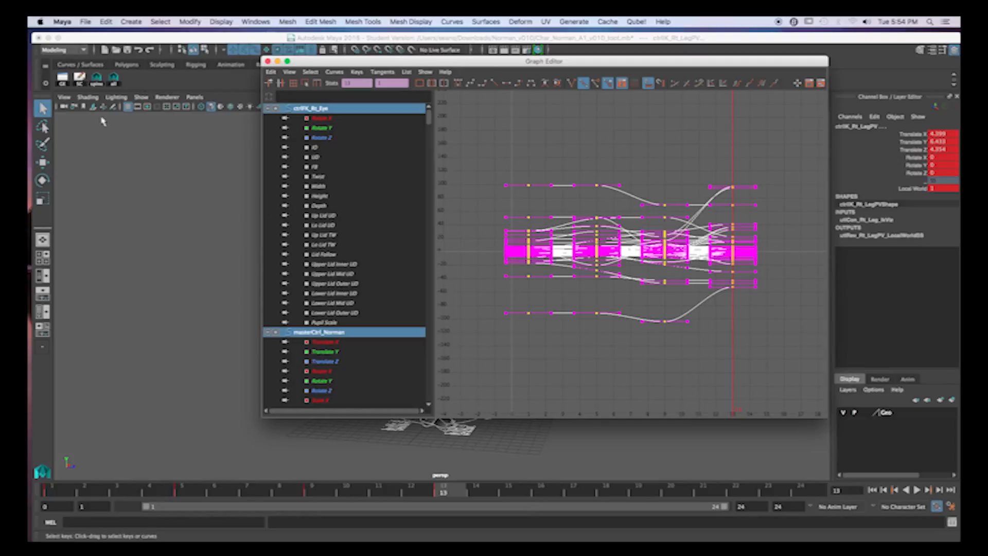
{"action": "left_click", "coordinate": [79, 79]}
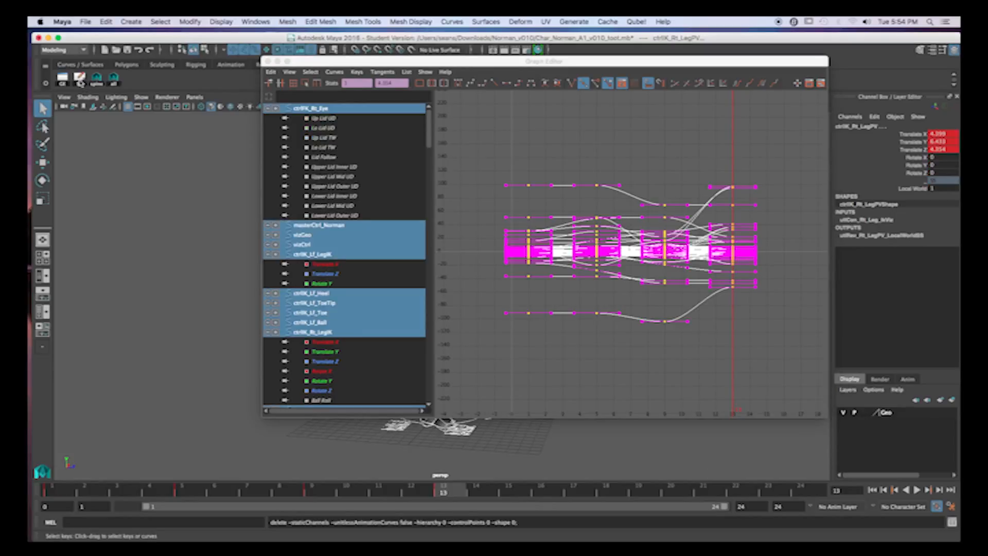
{"action": "scroll", "coordinate": [313, 212], "scroll_direction": "down", "scroll_amount": 10}
{"action": "scroll", "coordinate": [313, 211], "scroll_direction": "up", "scroll_amount": 10}
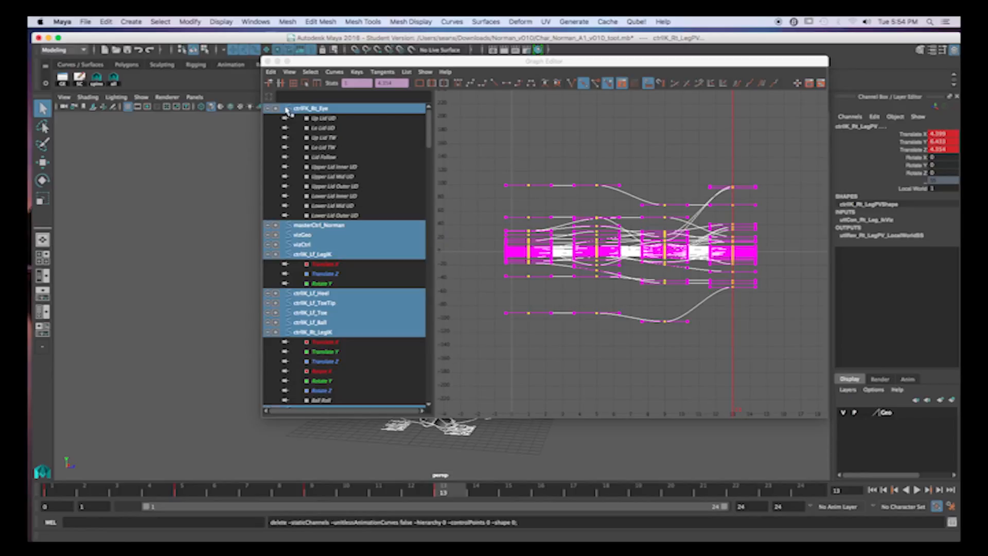
{"action": "left_click_drag", "start_coordinate": [302, 65], "coordinate": [311, 68]}
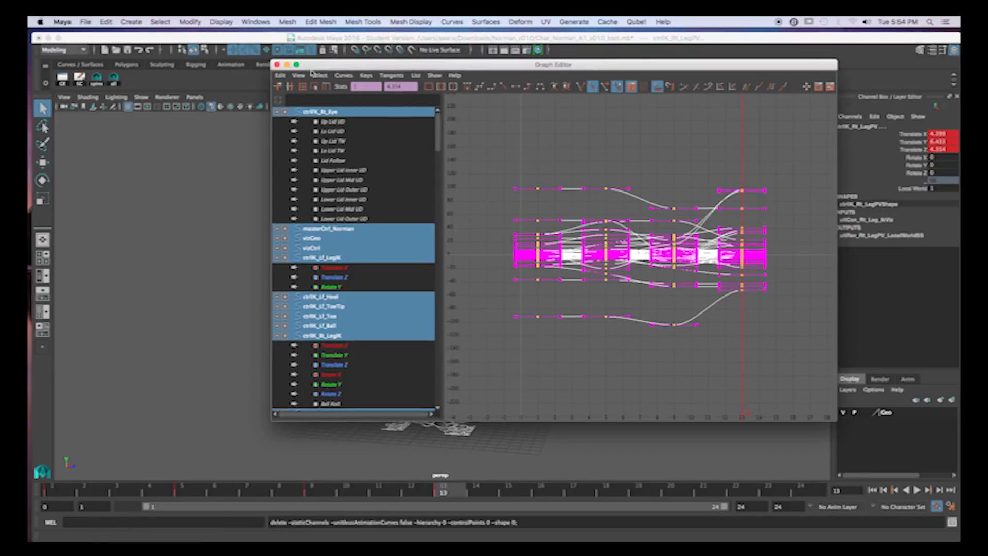
- Close the Graph Editor and clear the selection of the rig controls
{"action": "left_click", "coordinate": [277, 65]}
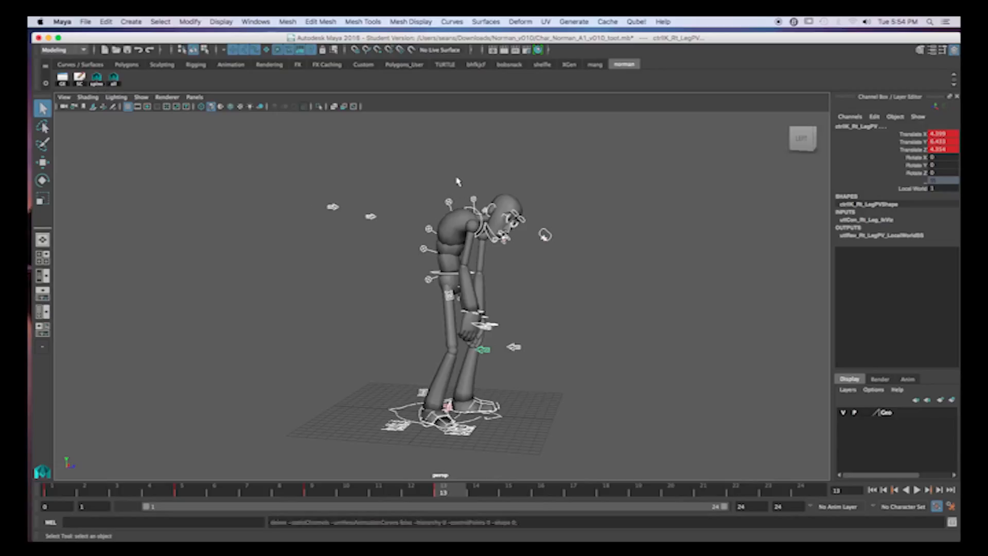
{"action": "left_click", "coordinate": [469, 211]}
{"action": "left_click_drag", "start_coordinate": [445, 209], "coordinate": [451, 221], "text": "alt"}
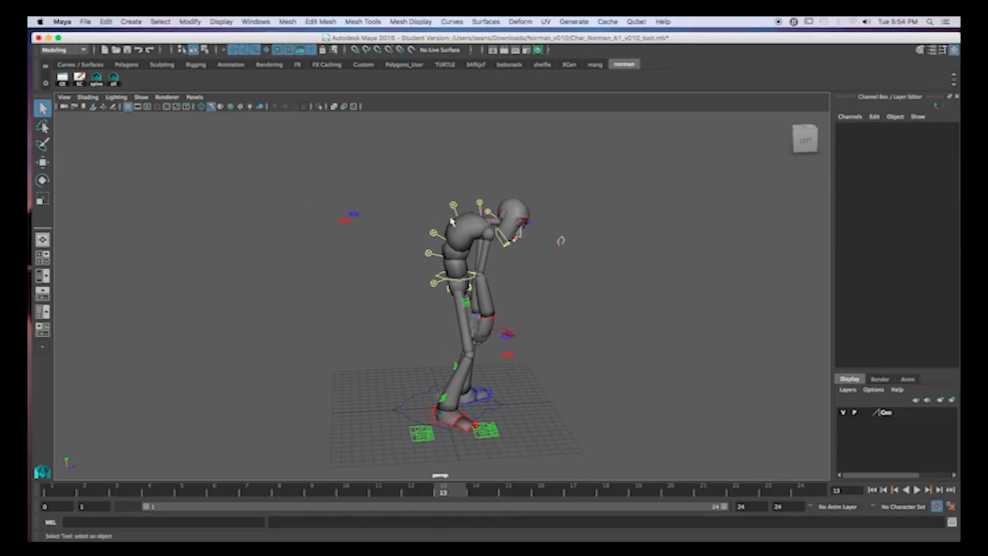
- Select both IK foot controls, the control ring around the hips and both IK wrist controls together
{"action": "left_click_drag", "start_coordinate": [529, 222], "coordinate": [459, 273], "text": "alt"}
{"action": "right_click_drag", "start_coordinate": [460, 272], "coordinate": [538, 265], "text": "alt"}
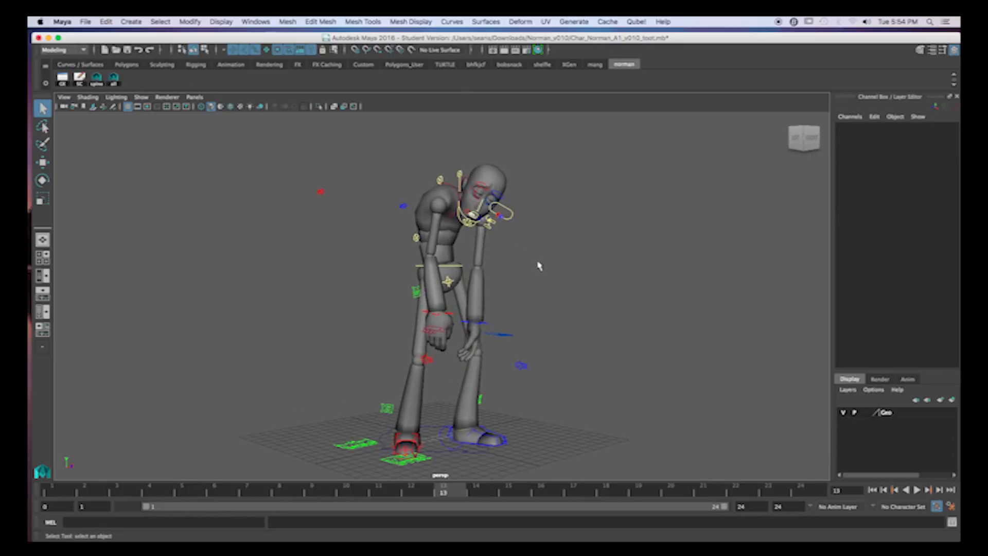
{"action": "middle_click_drag", "start_coordinate": [538, 266], "coordinate": [538, 246], "text": "alt"}
{"action": "left_click", "coordinate": [447, 415]}
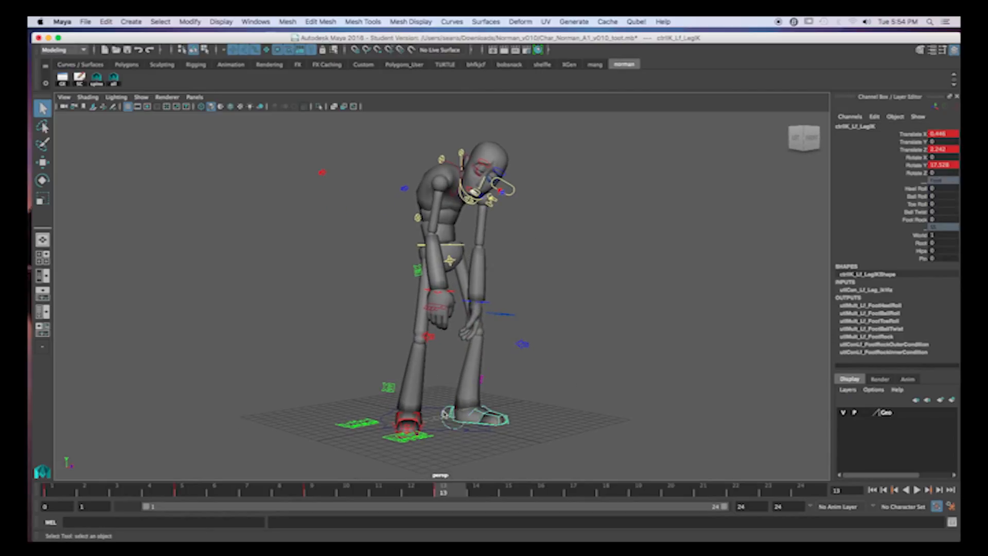
{"action": "left_click_drag", "start_coordinate": [422, 429], "coordinate": [456, 431], "text": "alt"}
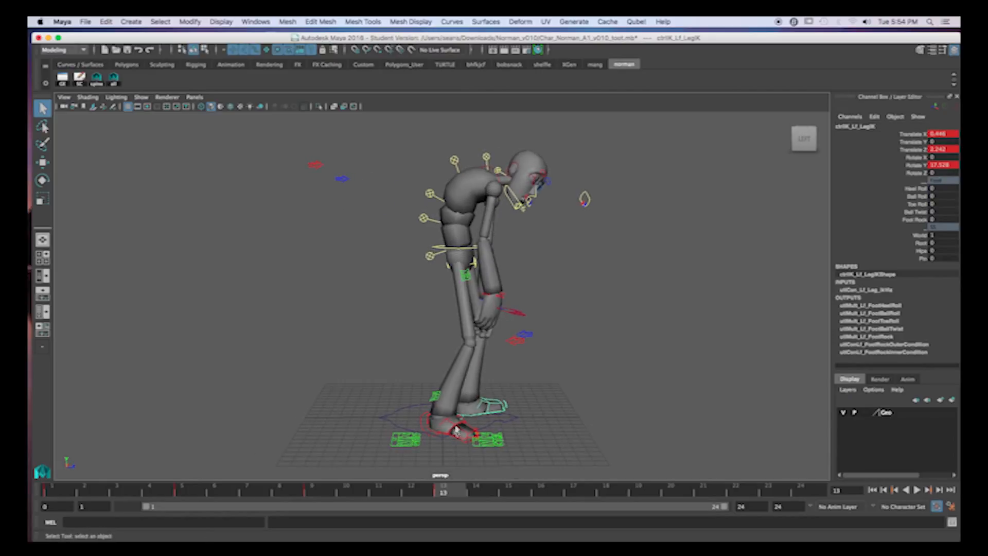
{"action": "left_click", "coordinate": [421, 425]}
{"action": "left_click_drag", "start_coordinate": [483, 344], "coordinate": [493, 348], "text": "alt"}
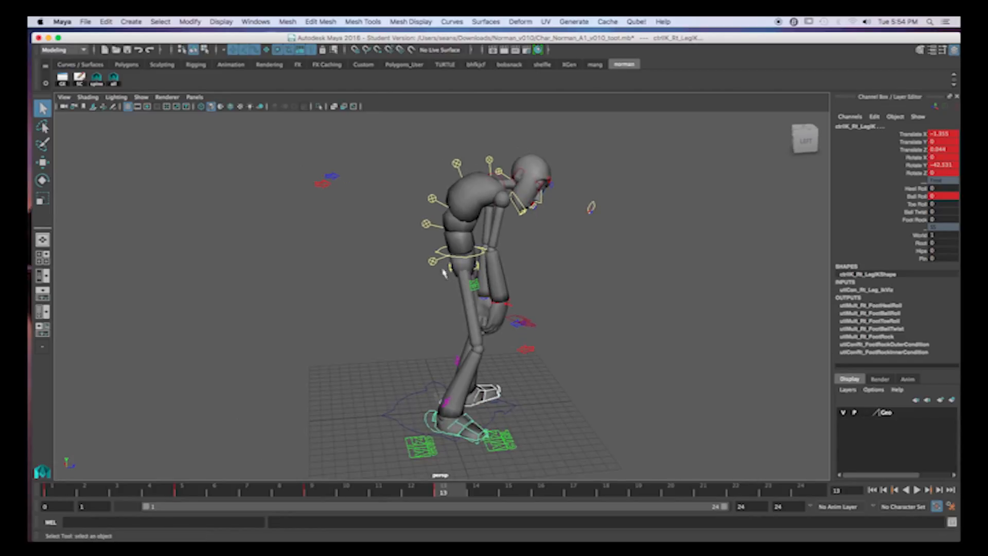
{"action": "left_click", "coordinate": [440, 256]}
{"action": "left_click_drag", "start_coordinate": [583, 269], "coordinate": [465, 255], "text": "alt"}
{"action": "left_click", "coordinate": [393, 296]}
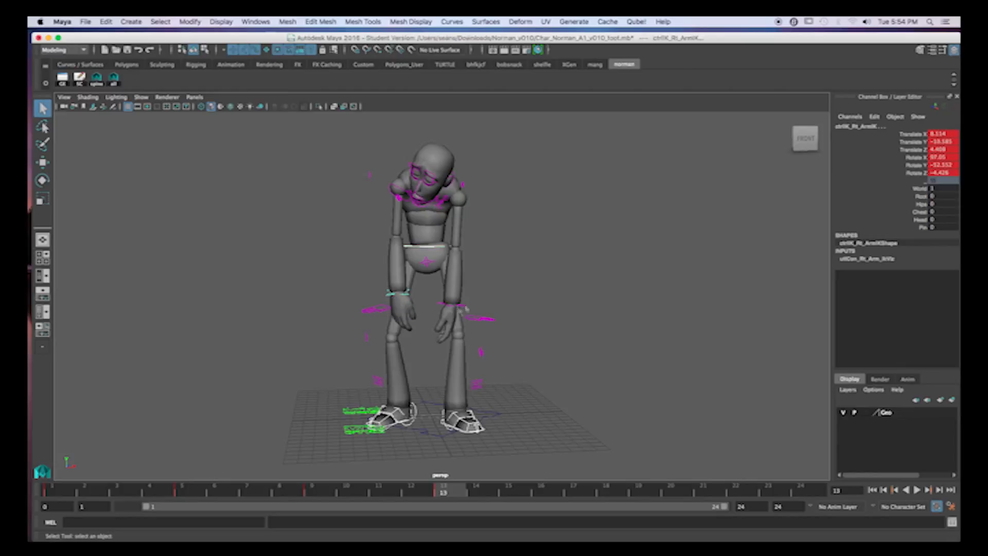
{"action": "left_click", "coordinate": [456, 306]}
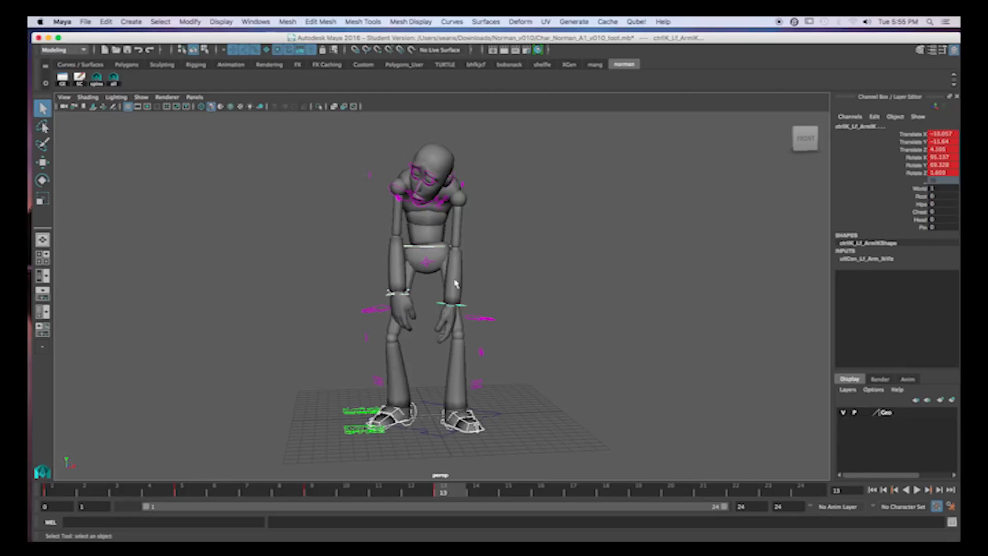
- Try moving the whole character upward and sideways with the selected controls, undoing each move
{"action": "key", "text": "w"}
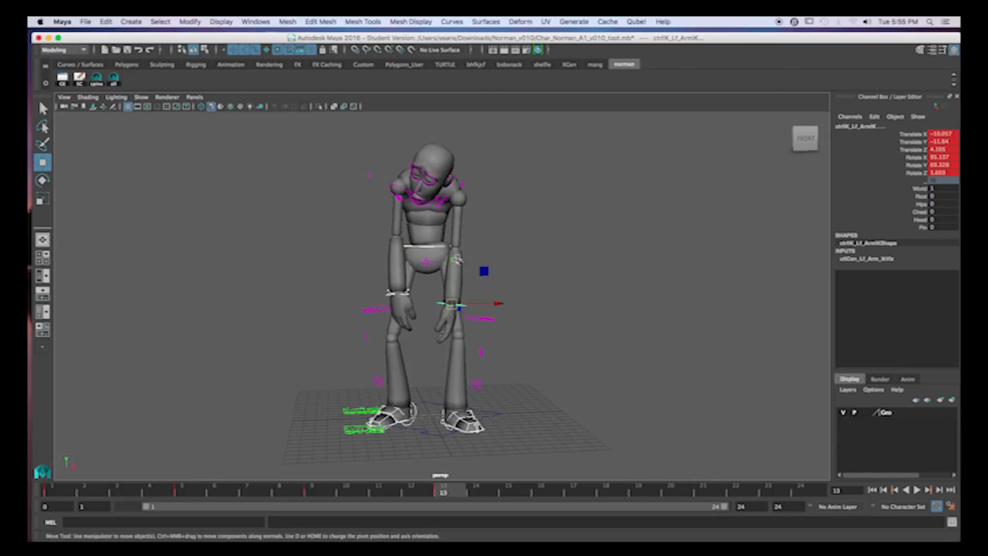
{"action": "left_click_drag", "start_coordinate": [454, 260], "coordinate": [459, 222]}
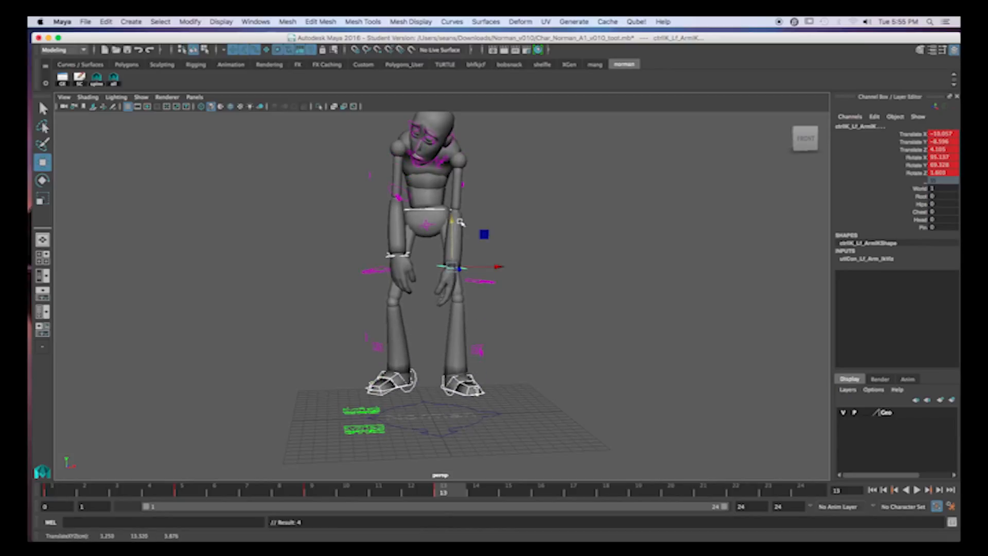
{"action": "key", "text": "z"}
{"action": "left_click_drag", "start_coordinate": [455, 307], "coordinate": [525, 298]}
{"action": "key", "text": "z"}
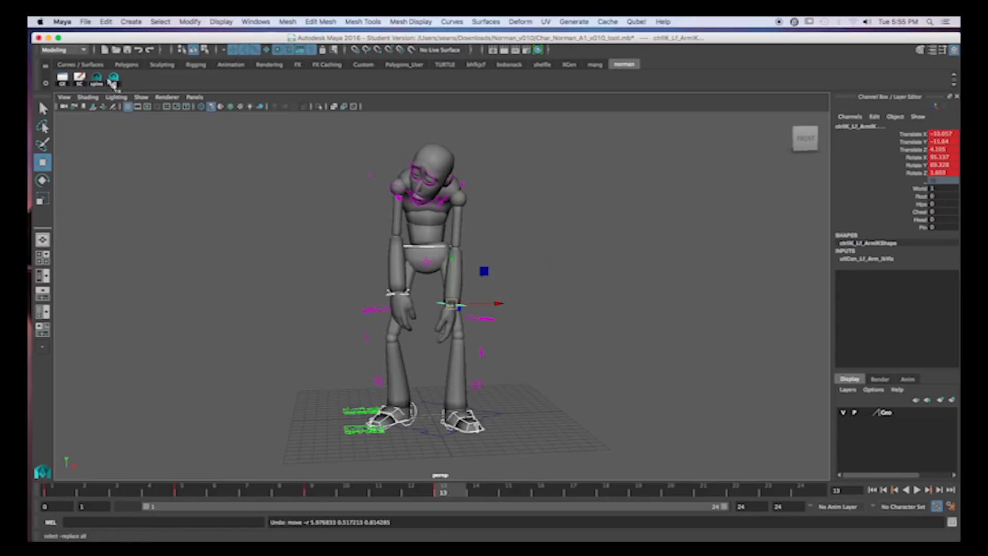
- Save the selected controls as a quick select set named trans, add it to the shelf, and clear the selection
{"action": "left_click", "coordinate": [131, 22]}
{"action": "mouse_move", "coordinate": [164, 177]}
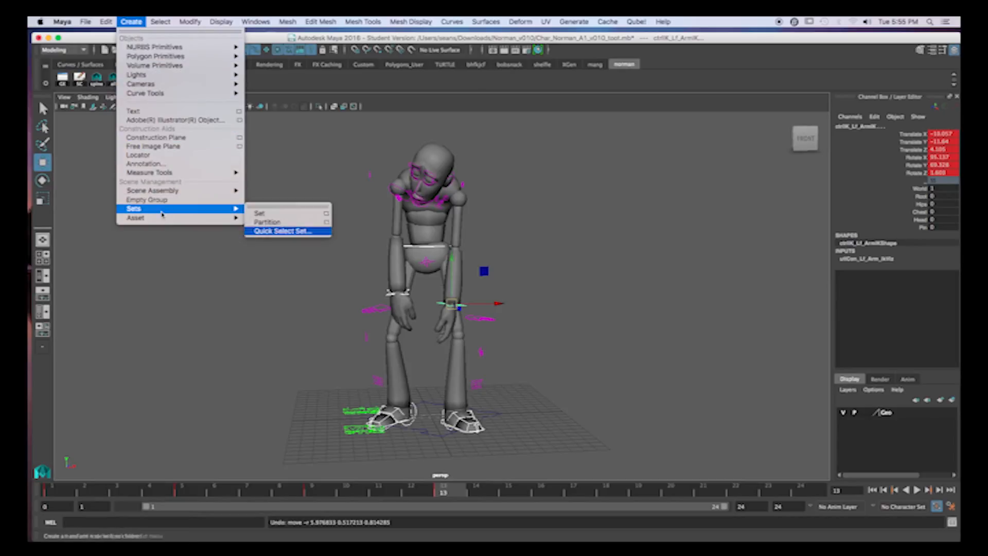
{"action": "mouse_move", "coordinate": [210, 209]}
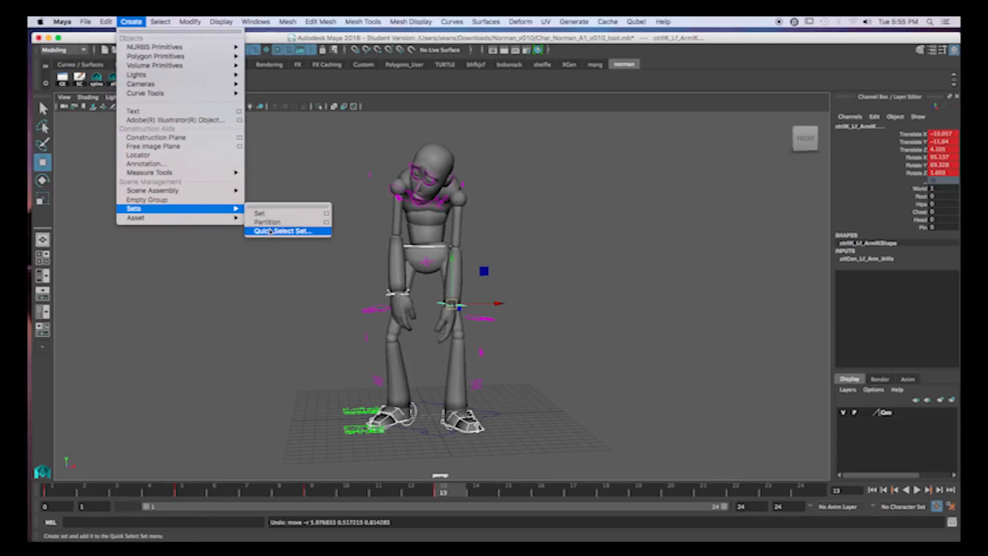
{"action": "left_click", "coordinate": [270, 232]}
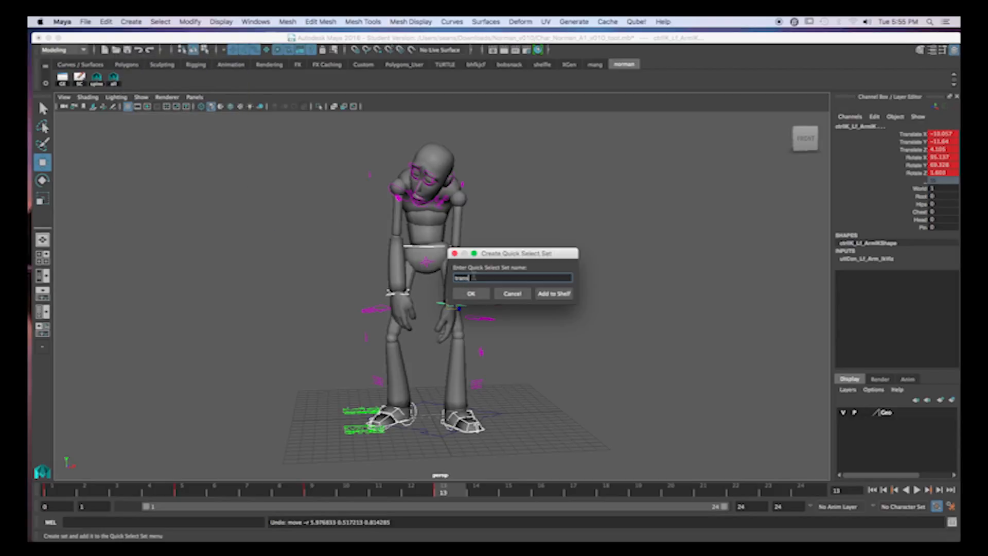
{"action": "left_click", "coordinate": [550, 295]}
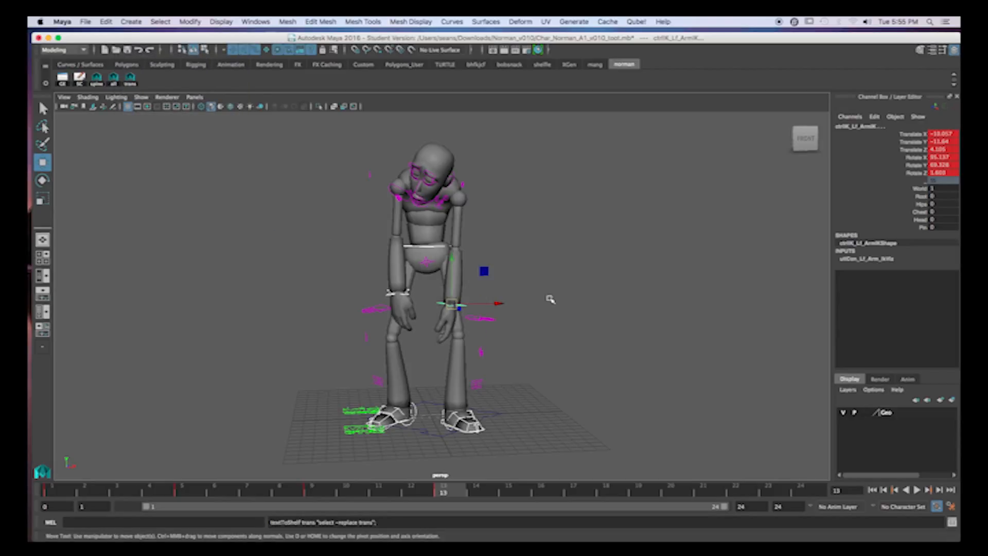
{"action": "left_click", "coordinate": [242, 260]}
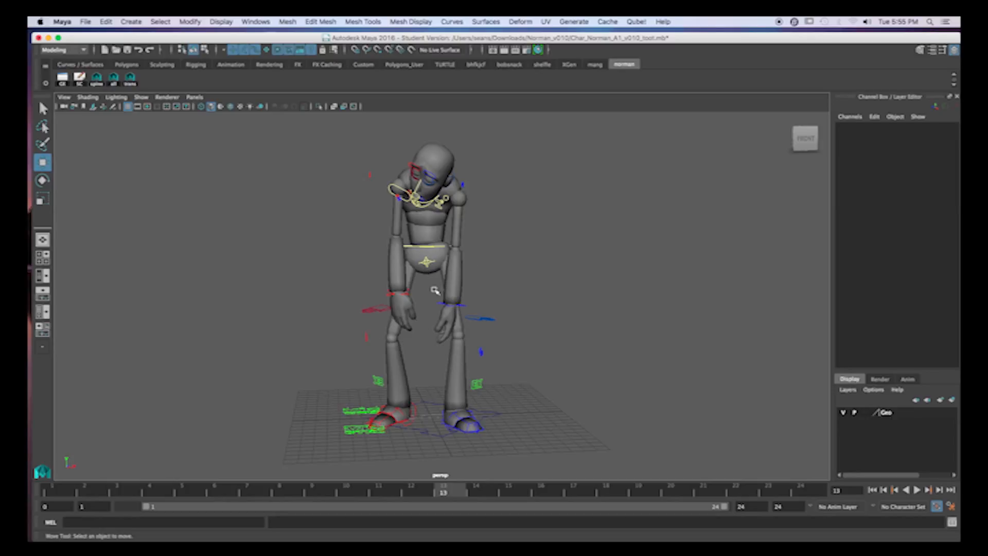
{"action": "left_click_drag", "start_coordinate": [394, 299], "coordinate": [453, 299], "text": "alt"}
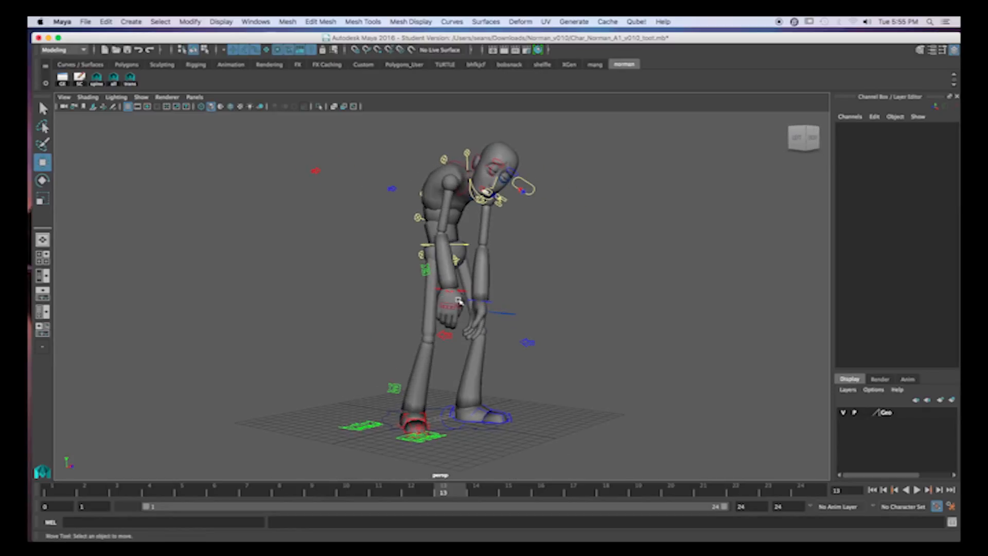